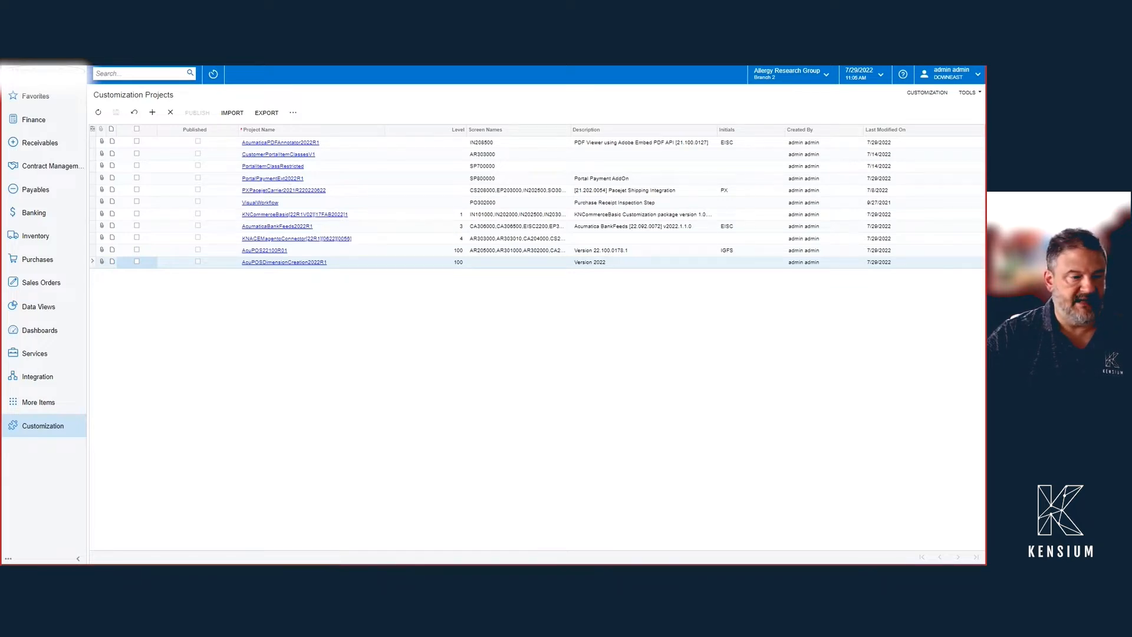
- Switch to the Acumatica Community and open the Add-ons and Integrations section of the Product Downloads
key(alt+Tab)
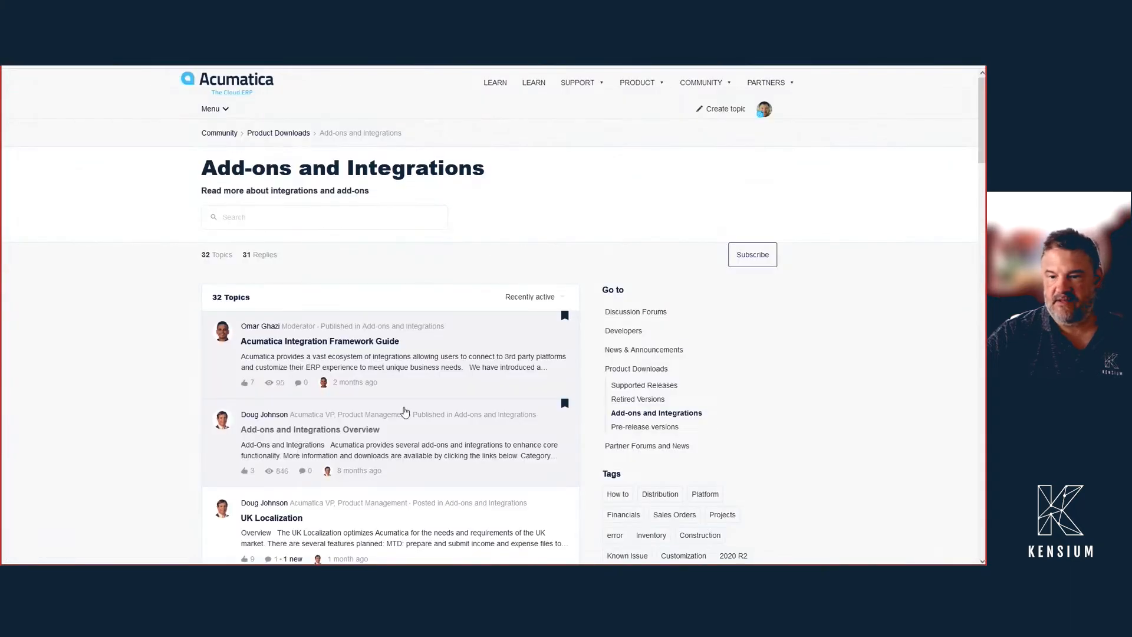
mouse_move(660, 85)
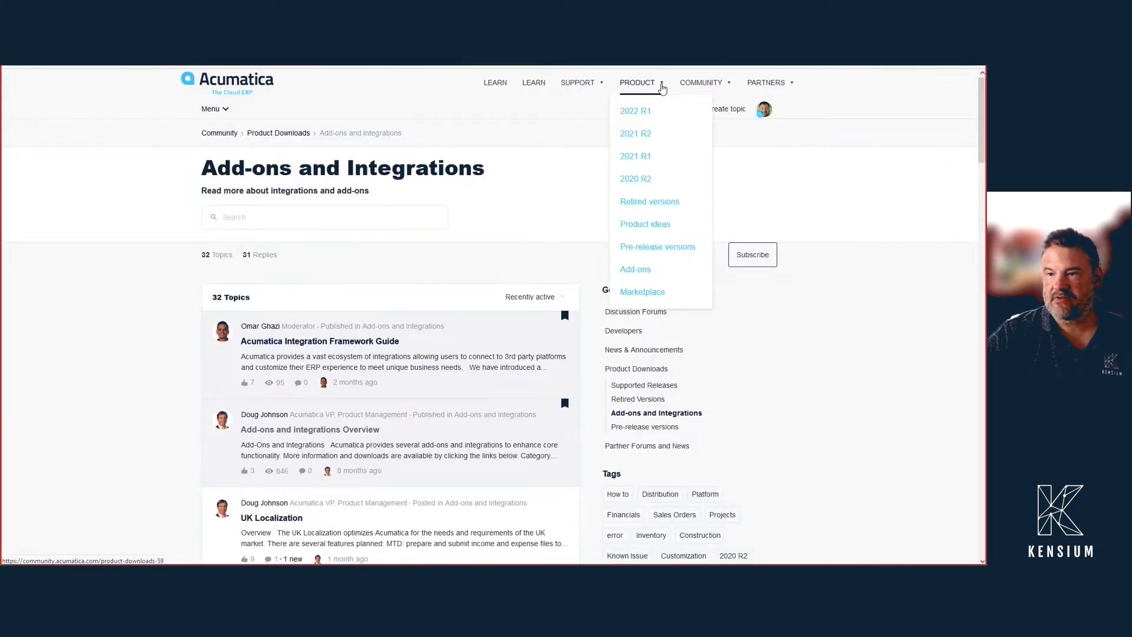
click(662, 86)
mouse_move(662, 86)
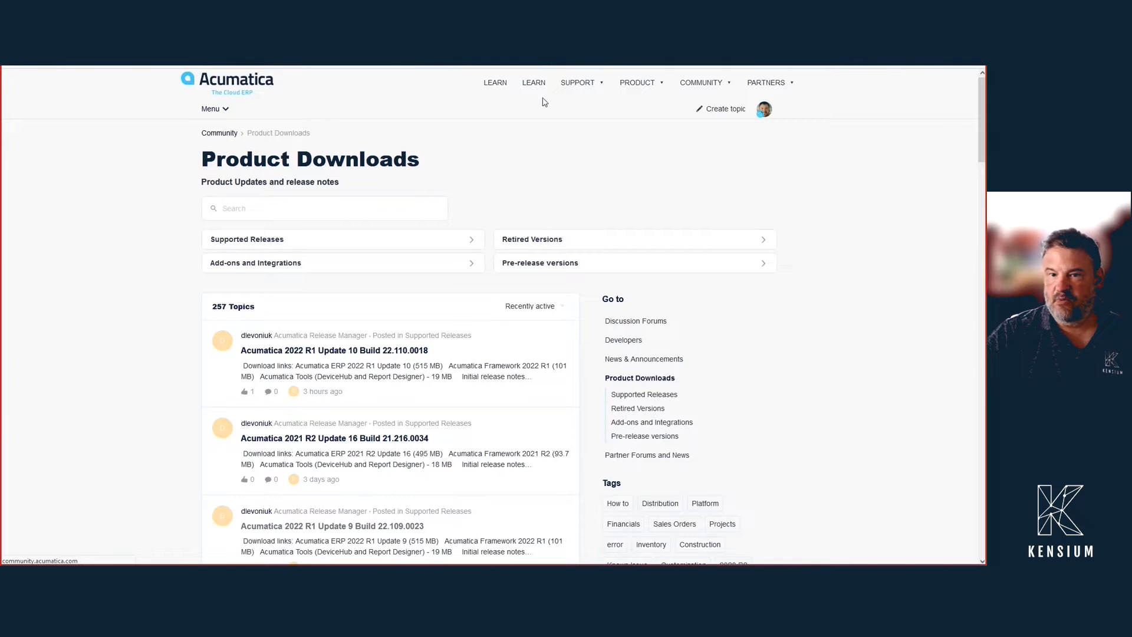
click(413, 262)
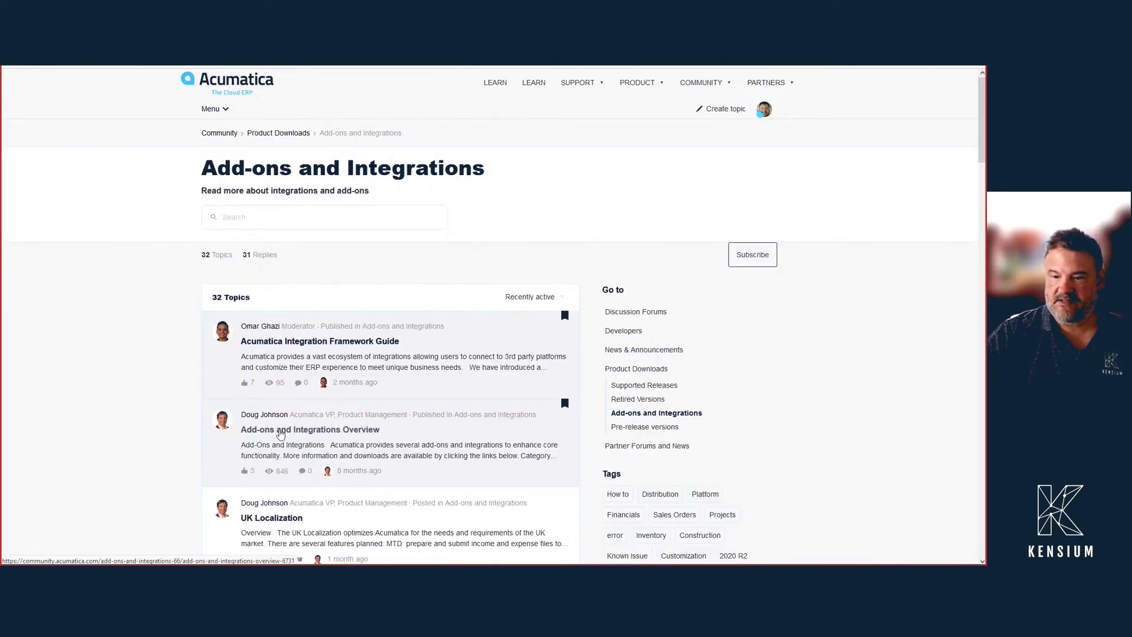
- Open the eSign Integration page from the Add-ons and Integrations Overview topic and review its installation notes and download links
click(280, 429)
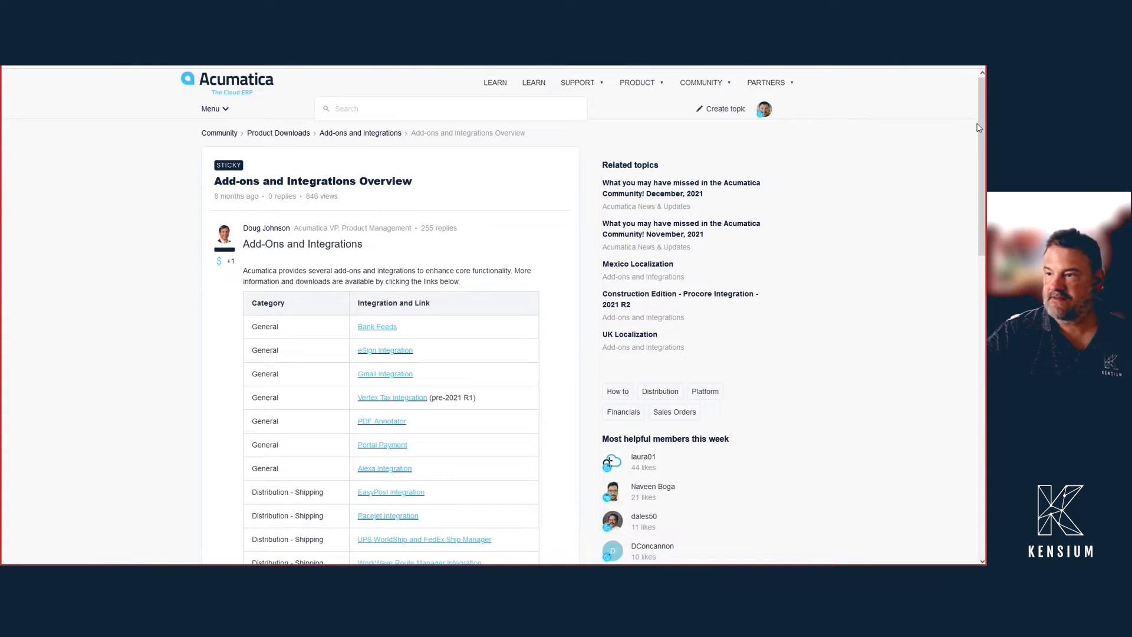
drag(978, 123, 982, 150)
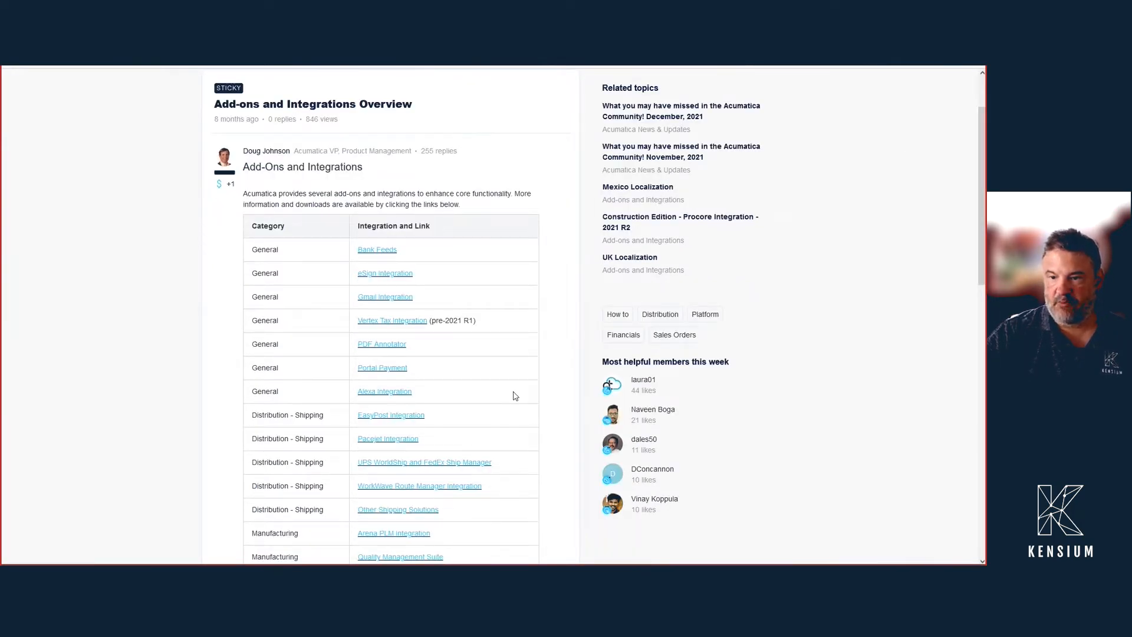
click(384, 274)
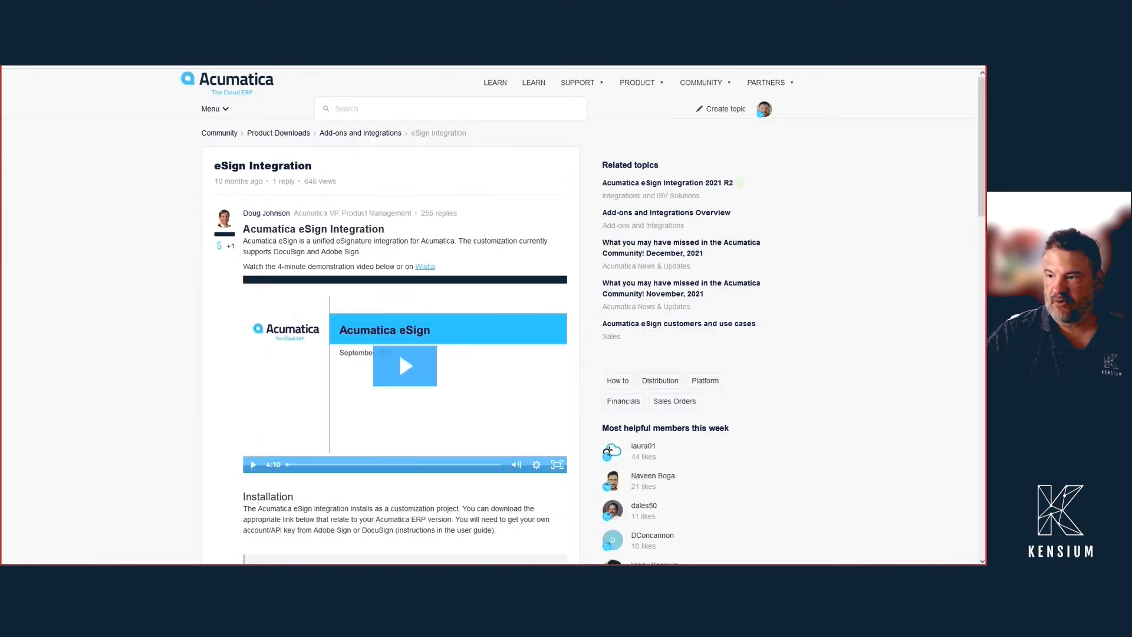
drag(981, 219, 981, 306)
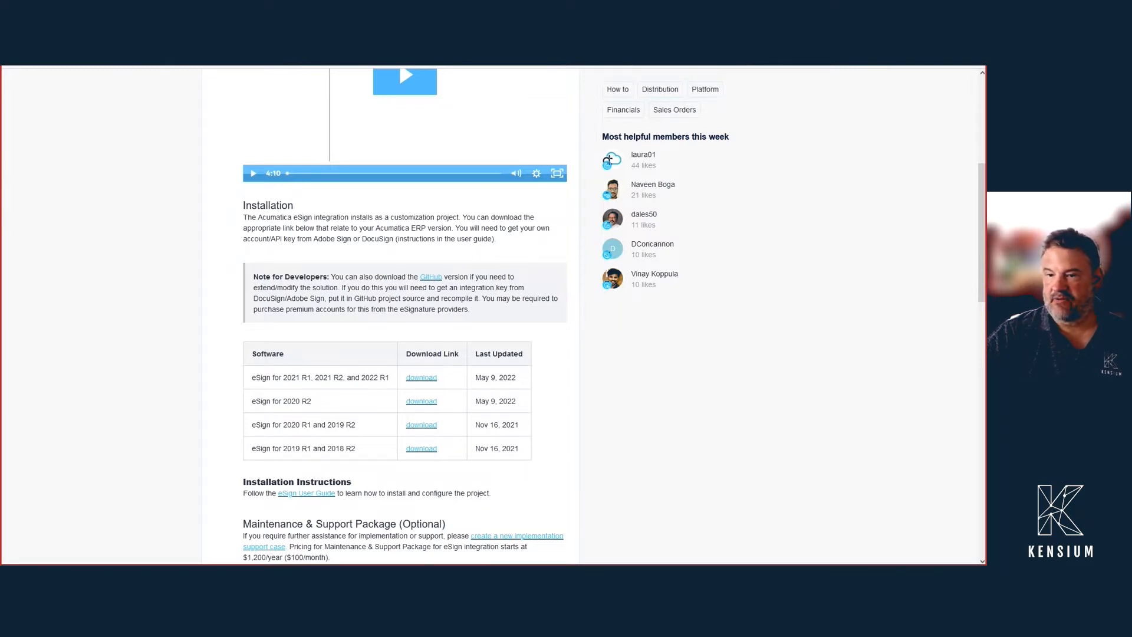
- Return to Acumatica ERP and open the Customization Projects screen
click(678, 59)
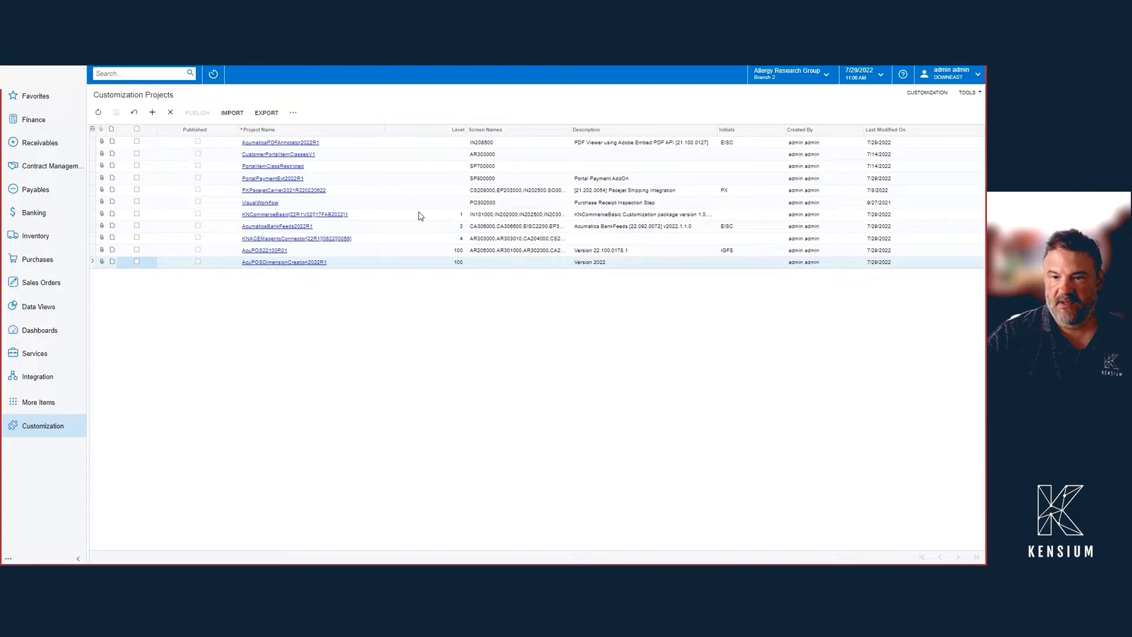
click(37, 399)
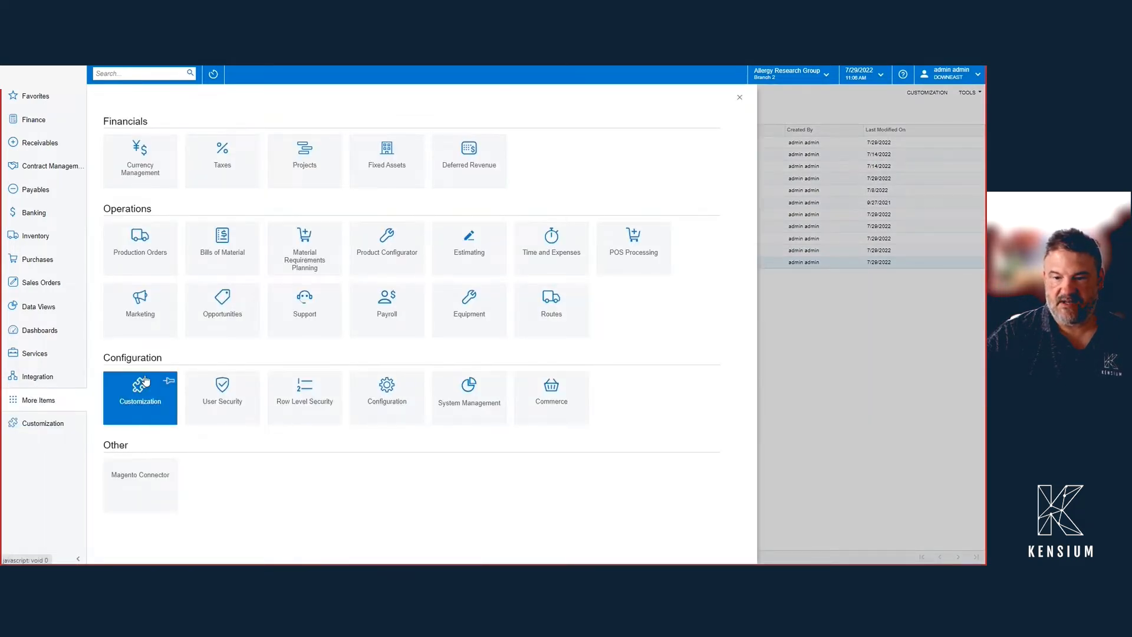
click(145, 380)
click(153, 135)
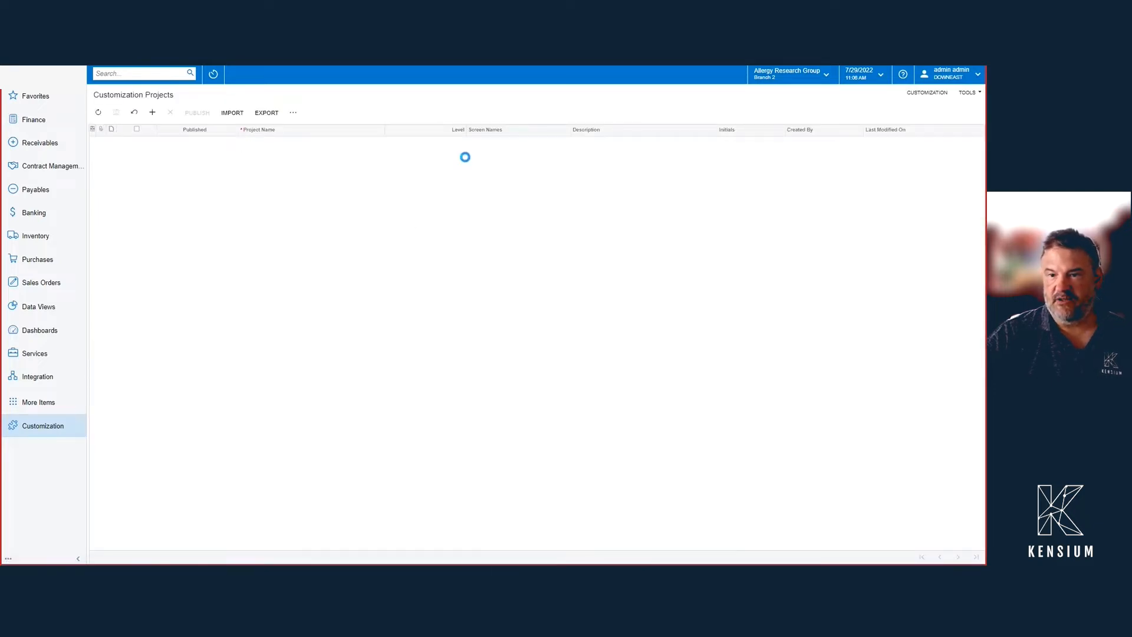
- Import the AcumaticaESignIntegration2021R1.zip package from the Downloads folder into the customization projects
click(229, 115)
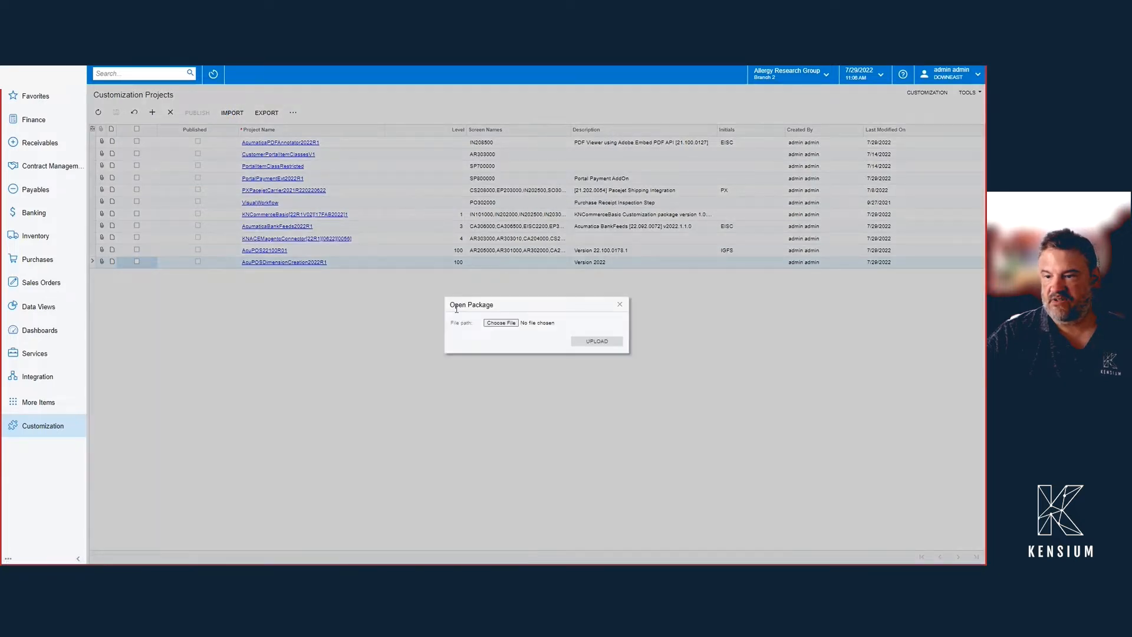
click(501, 323)
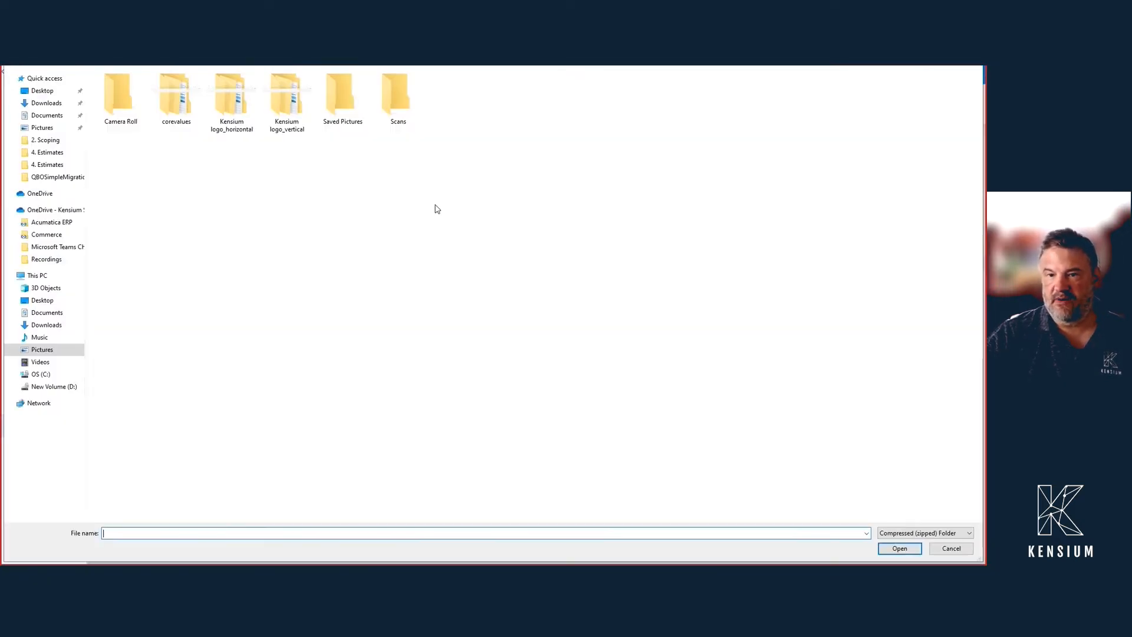
click(49, 104)
double_click(149, 102)
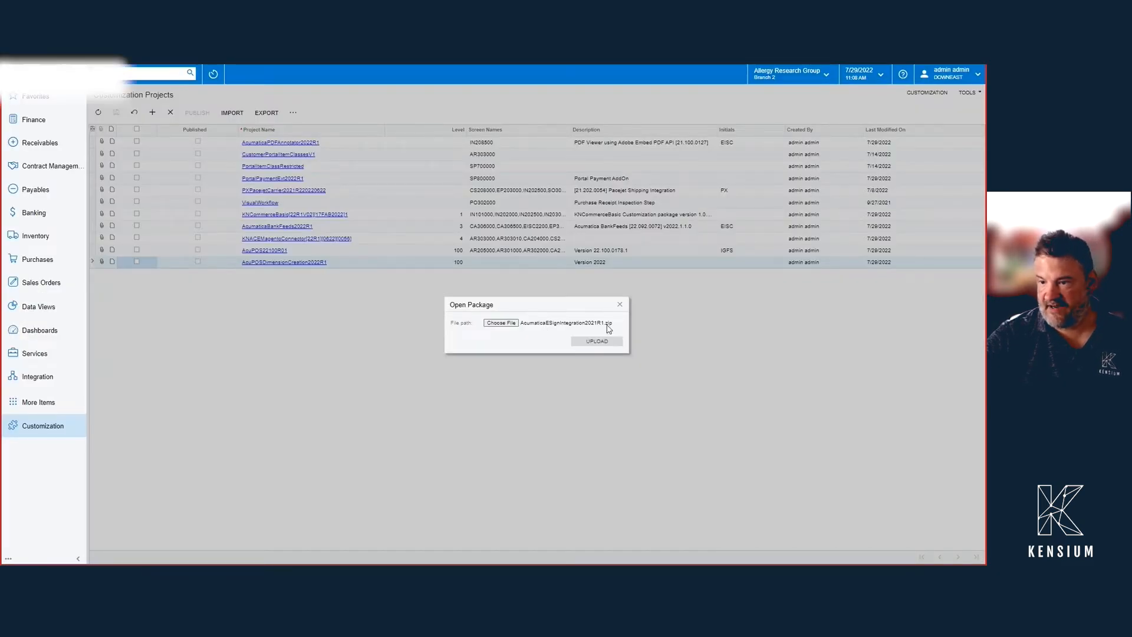
click(598, 342)
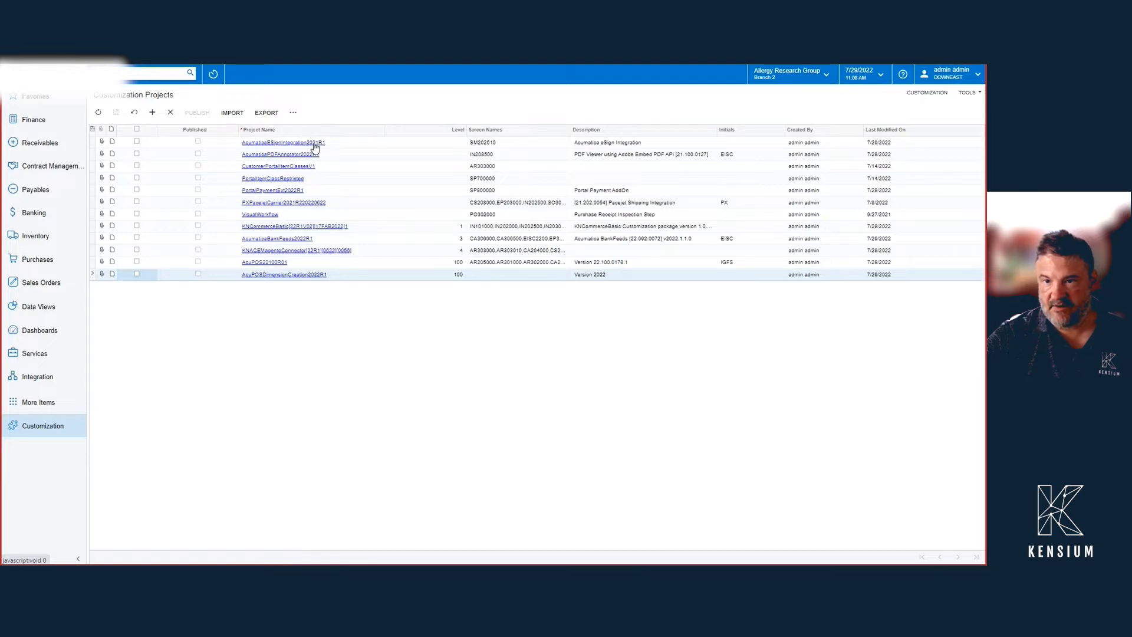
- Select the AcumaticaESignIntegration2021R1 project, save the selection, and open the project in the Customization Project Editor
click(137, 143)
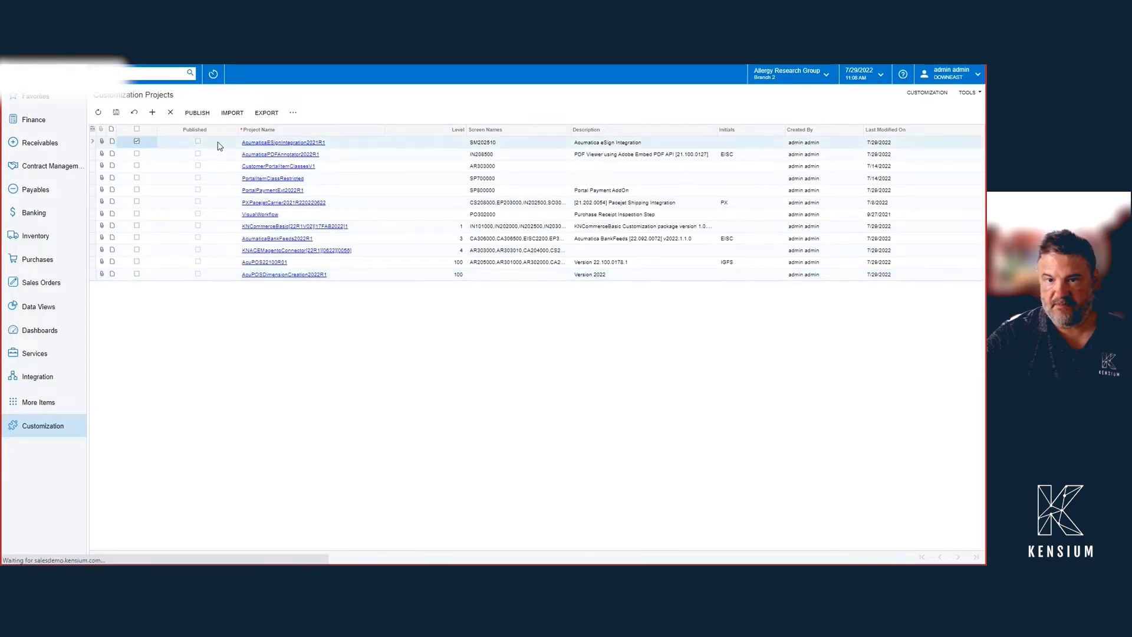
click(118, 115)
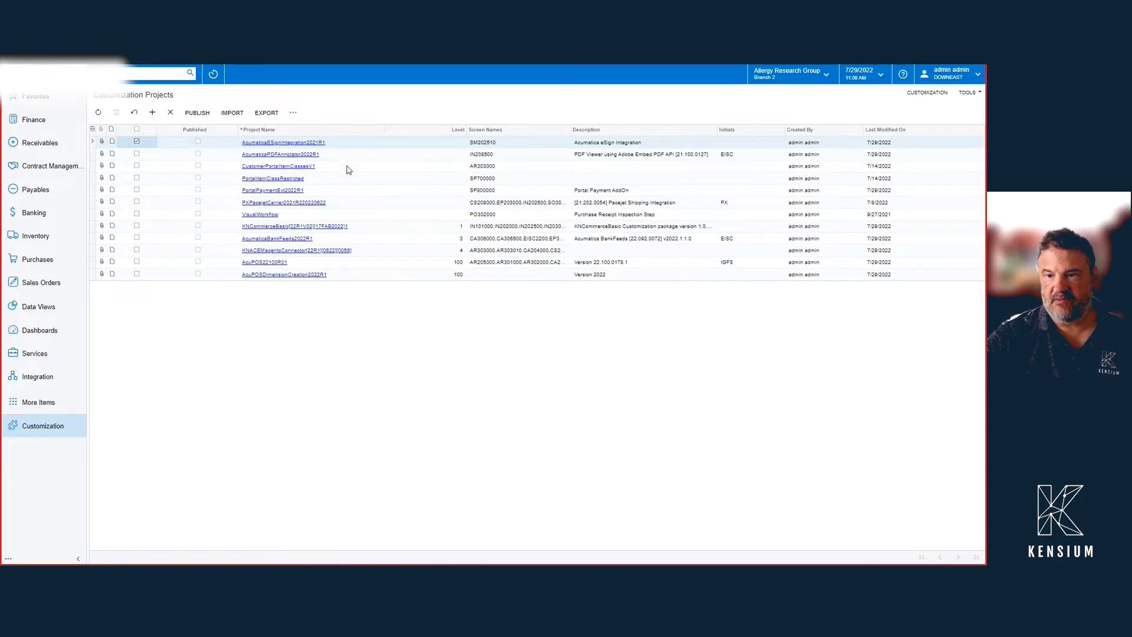
click(352, 144)
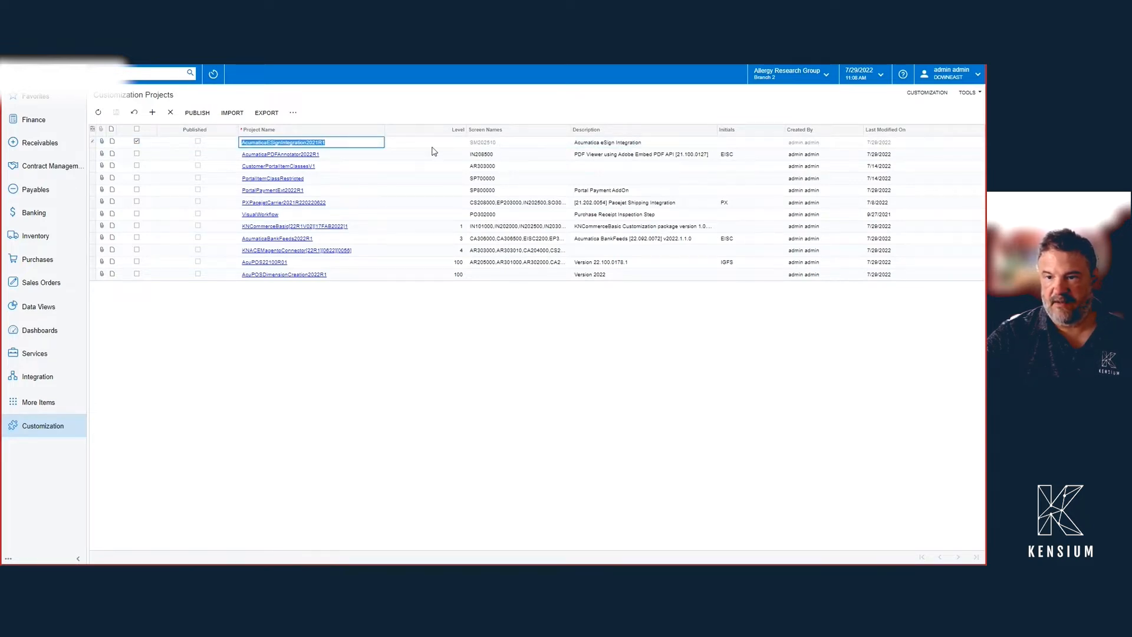
click(399, 142)
click(279, 143)
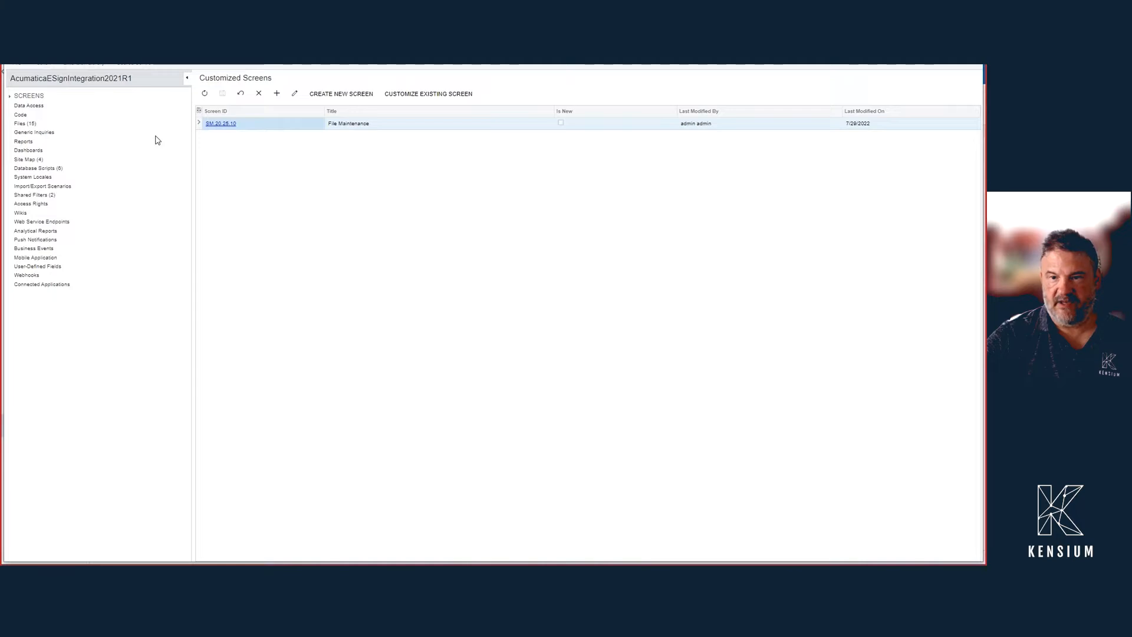
- Publish the eSign customization project and close the compilation results and the project editor
click(48, 70)
click(88, 78)
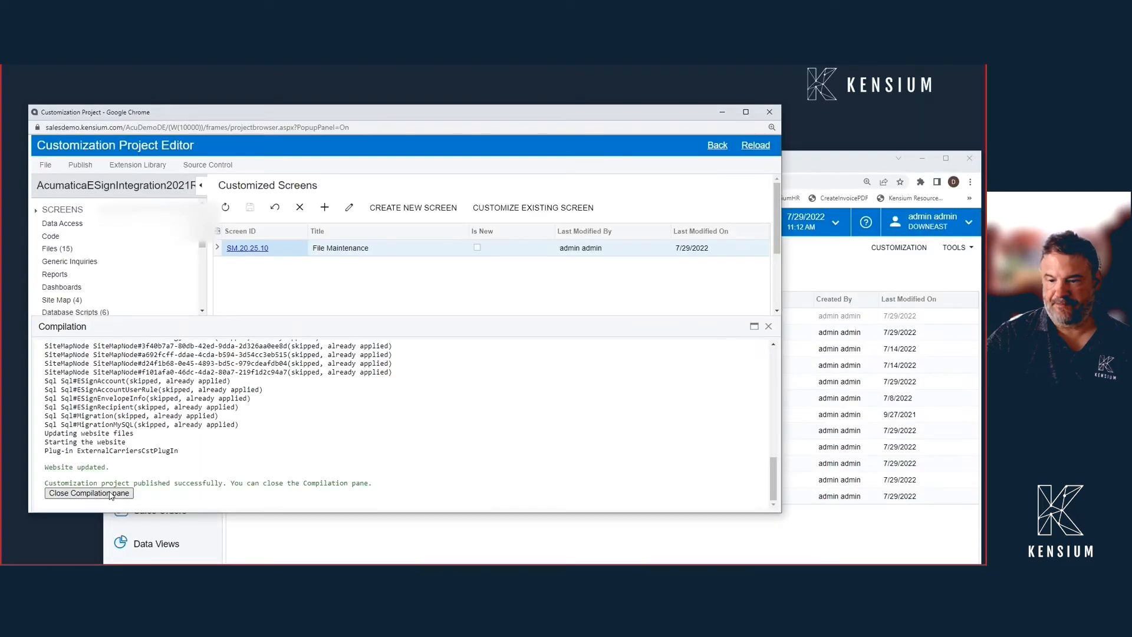
click(53, 494)
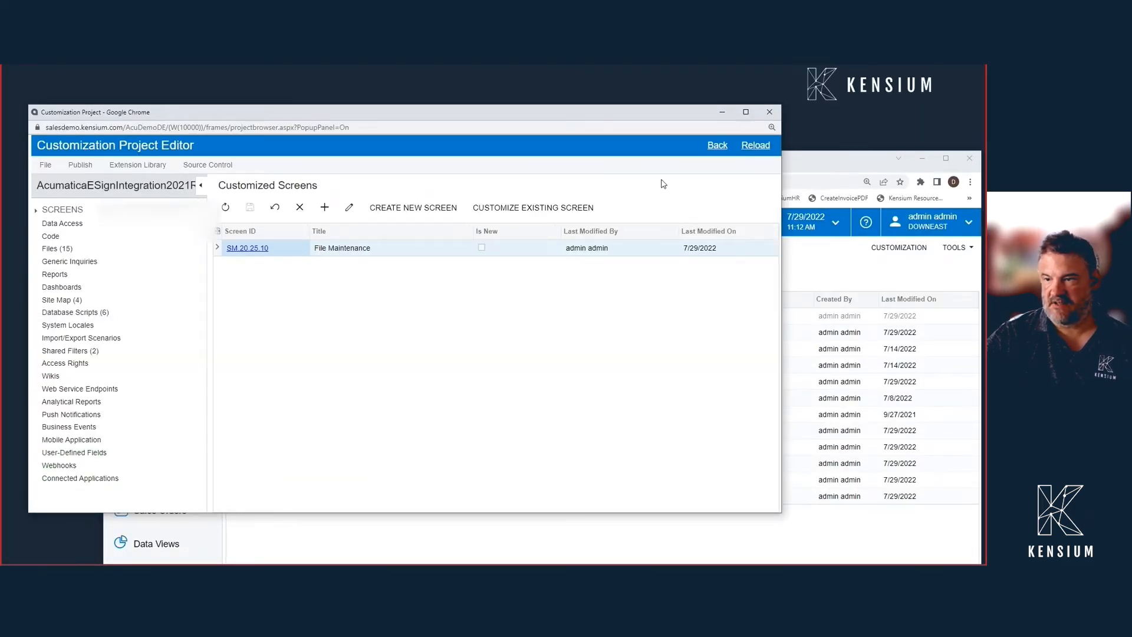
click(768, 114)
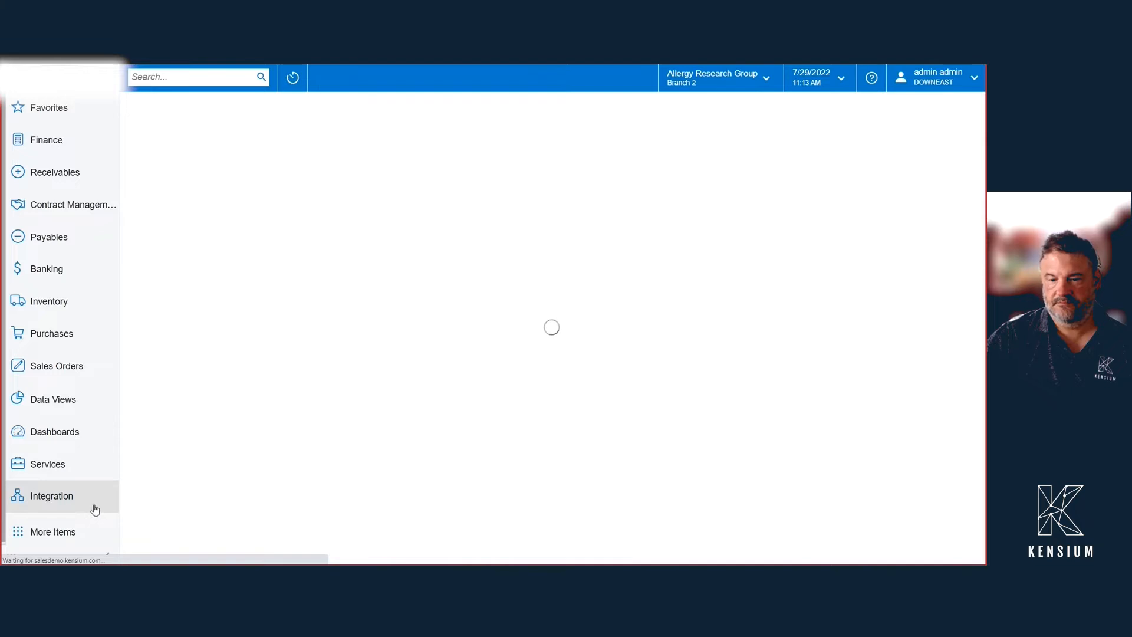
- Open the eSign Accounts screen in the Integration area and load the ACUDOCSIGN account
click(71, 502)
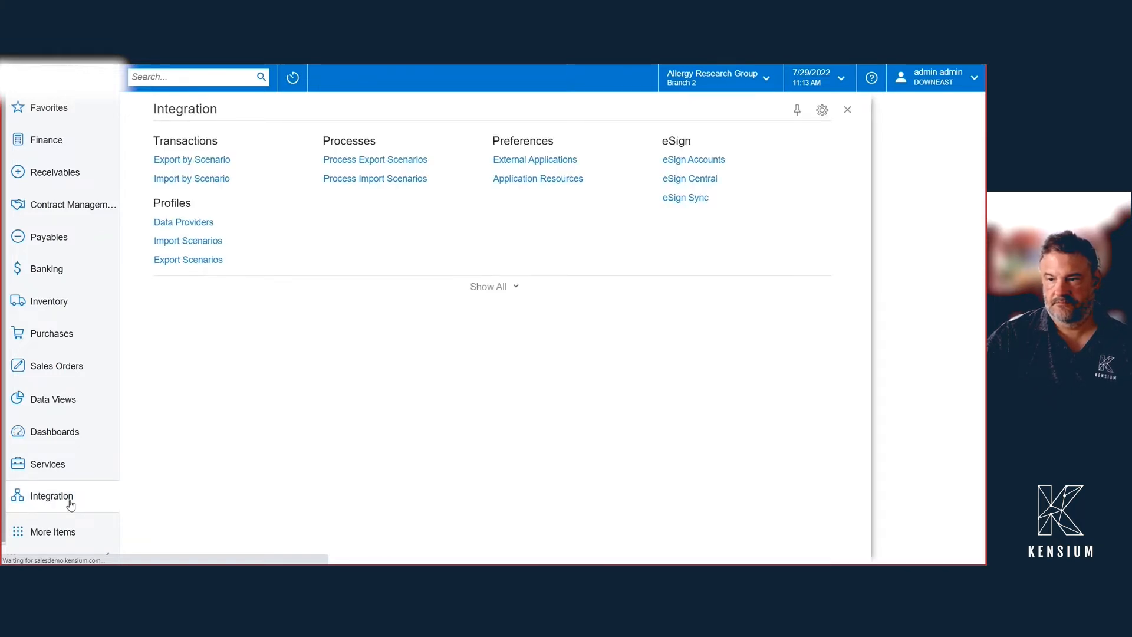
click(710, 161)
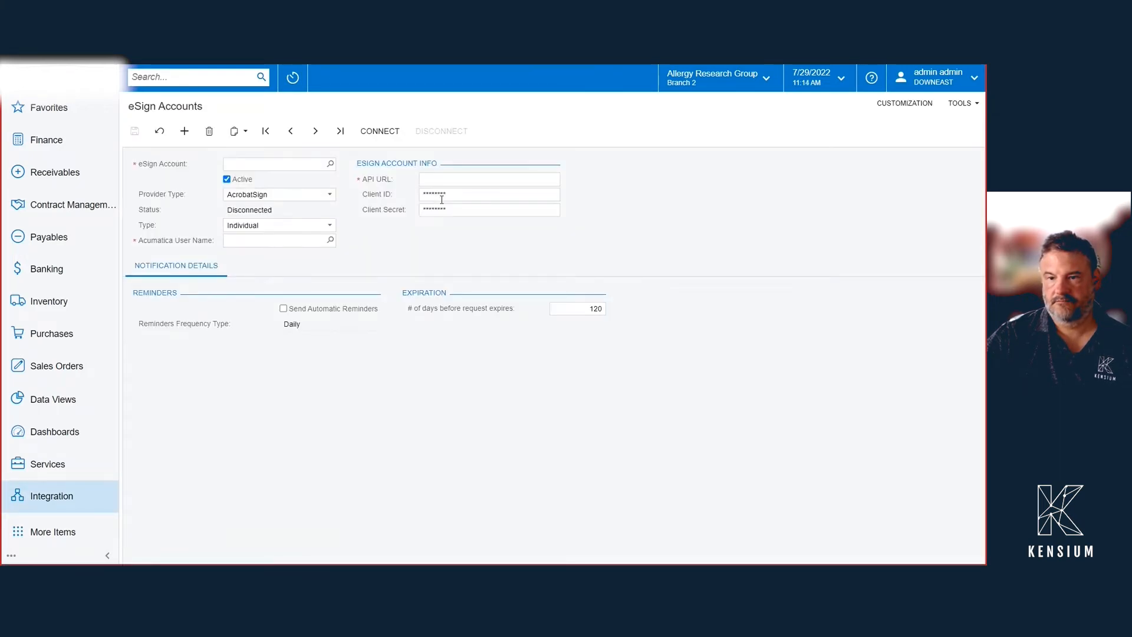
click(330, 164)
double_click(286, 245)
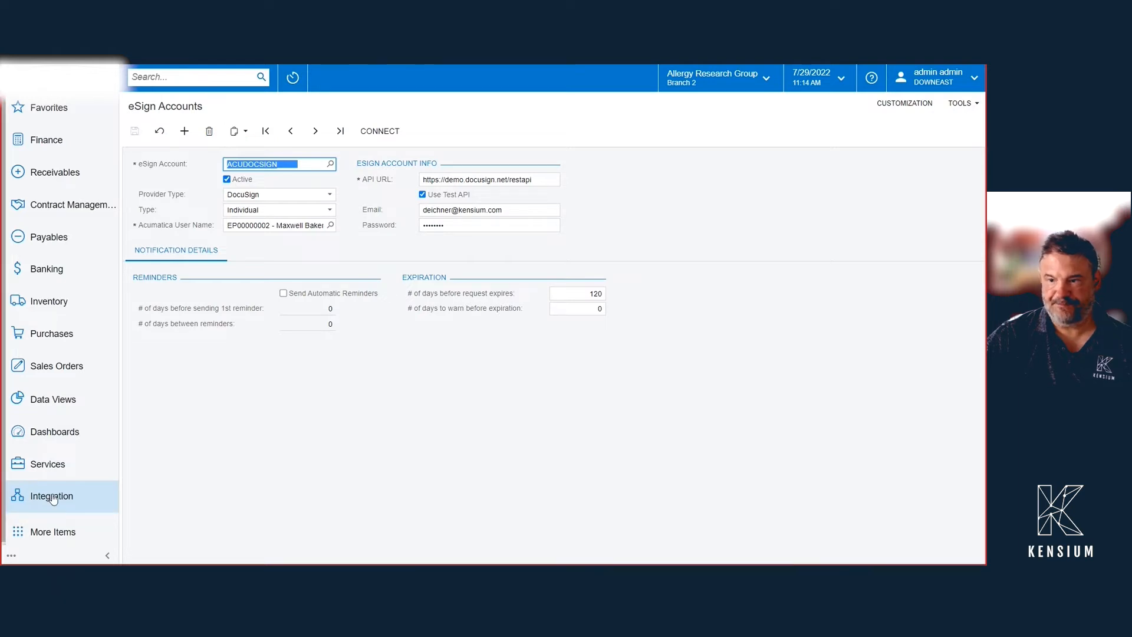
- View the eSign Central document list and the eSign Sync screen in the Integration area
click(52, 499)
click(767, 197)
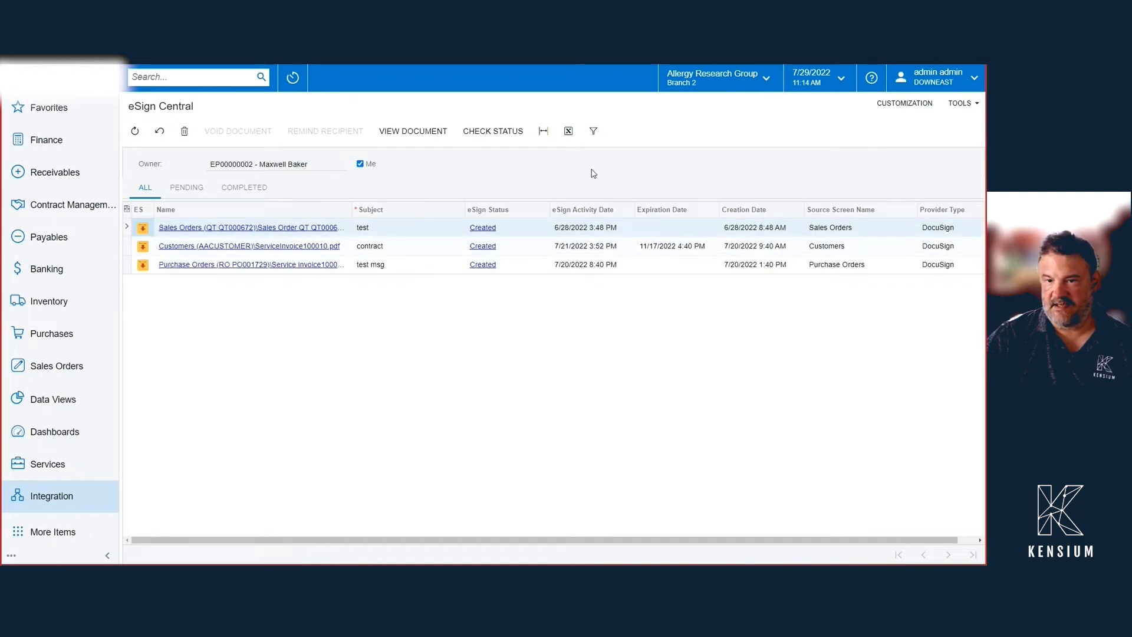
click(73, 496)
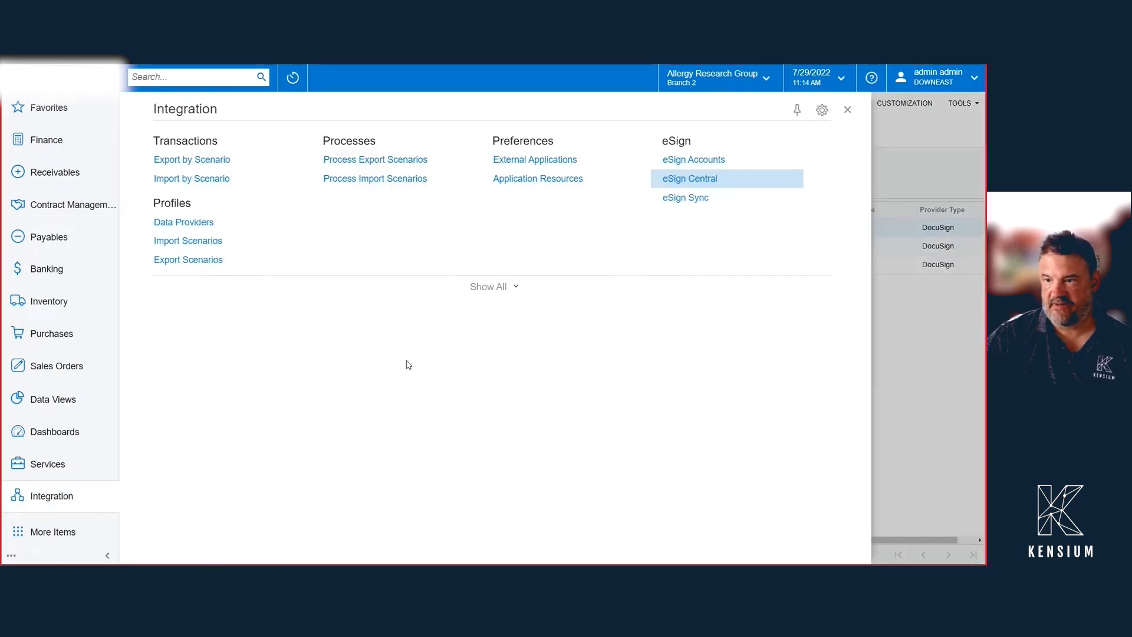
click(688, 199)
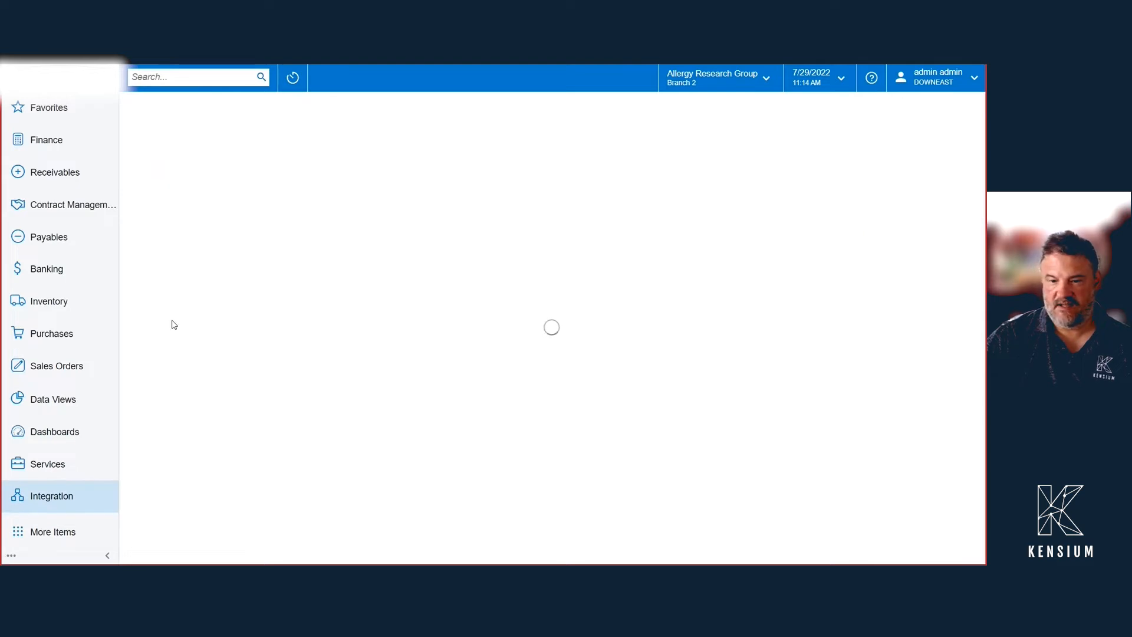
click(55, 500)
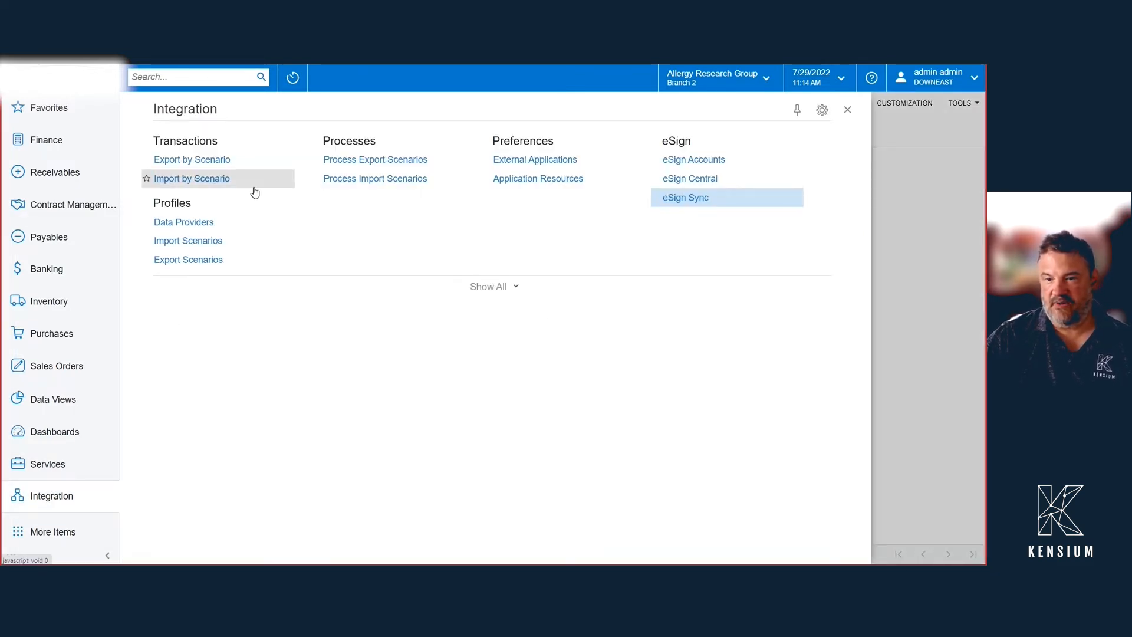
- Open the customer record for Alta Ace from the Customers list in Receivables
click(70, 177)
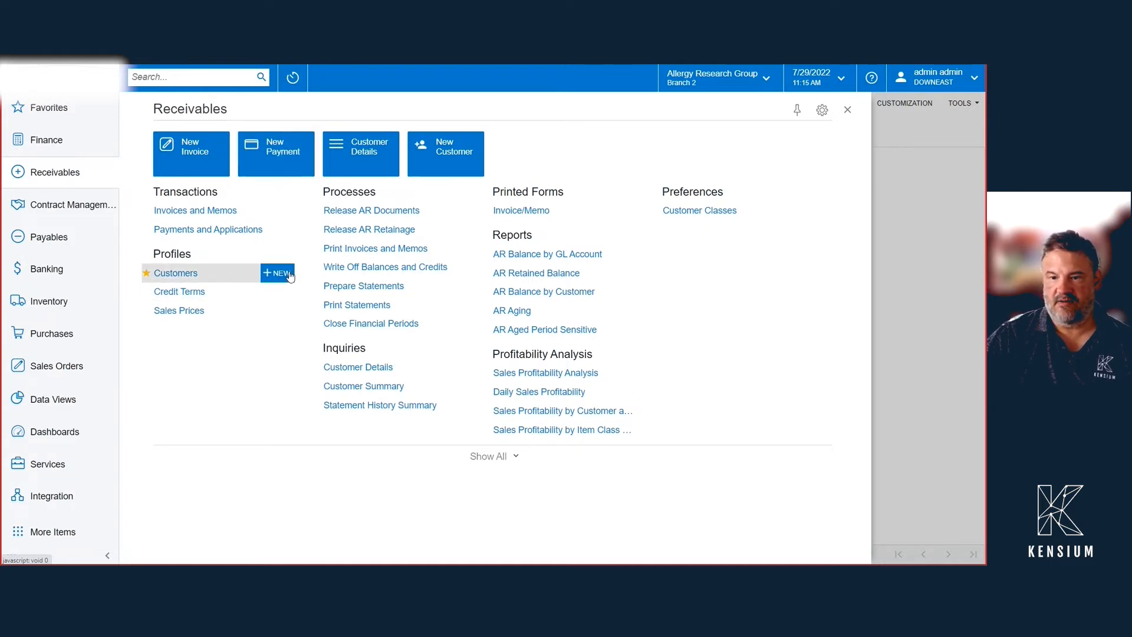
click(184, 274)
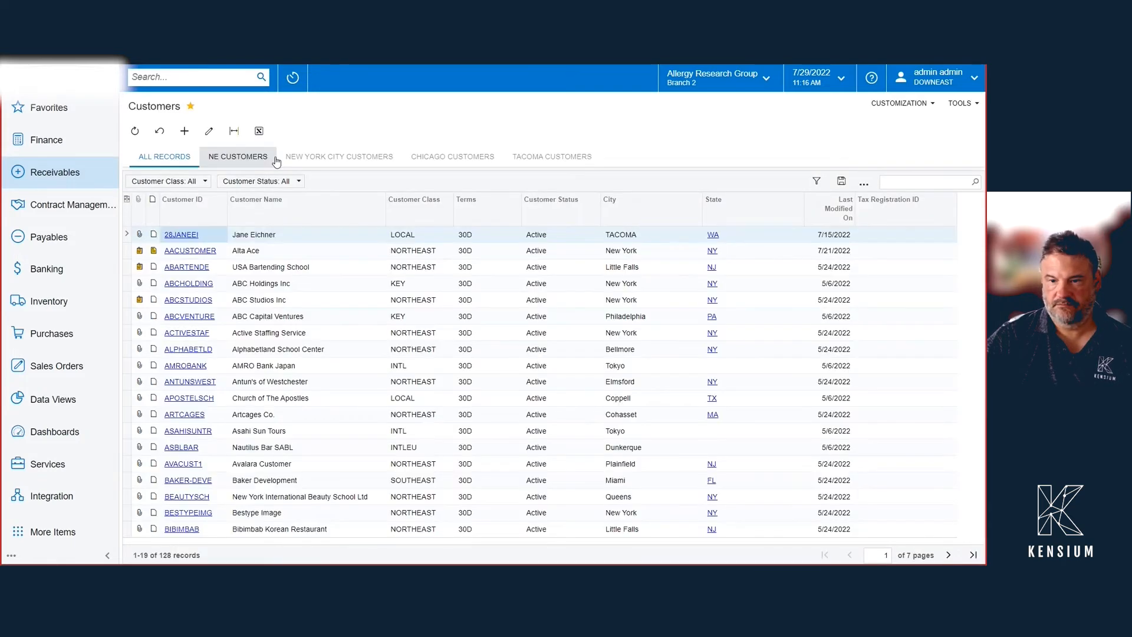
click(200, 253)
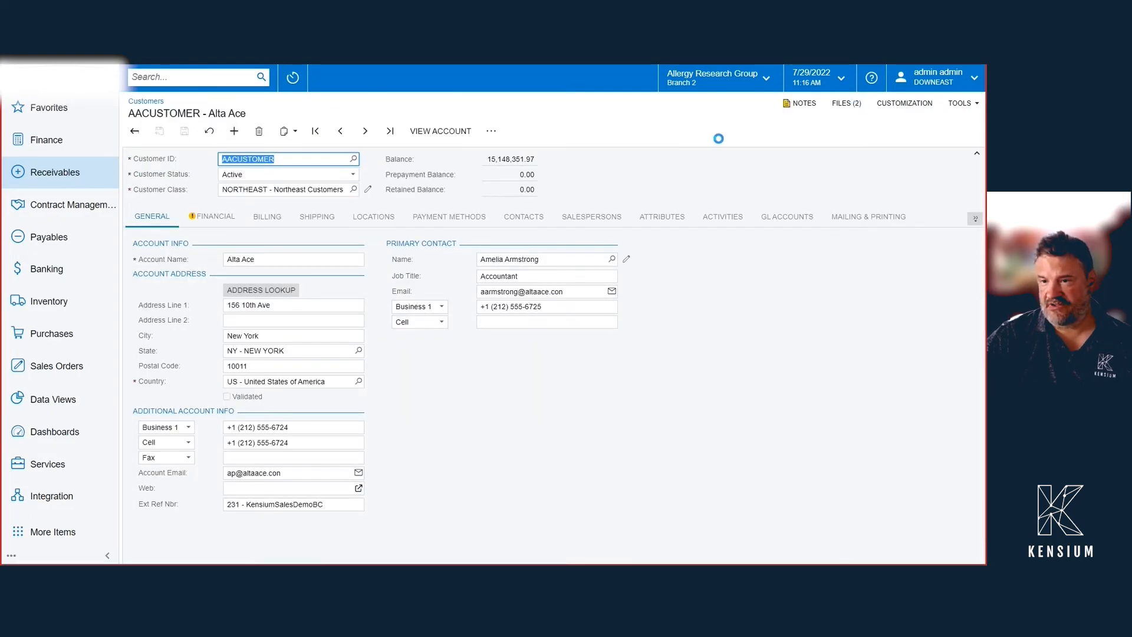
- Open the customer's attached ServiceInvoice100010.pdf in File Maintenance and bring up its eSign envelope
click(847, 103)
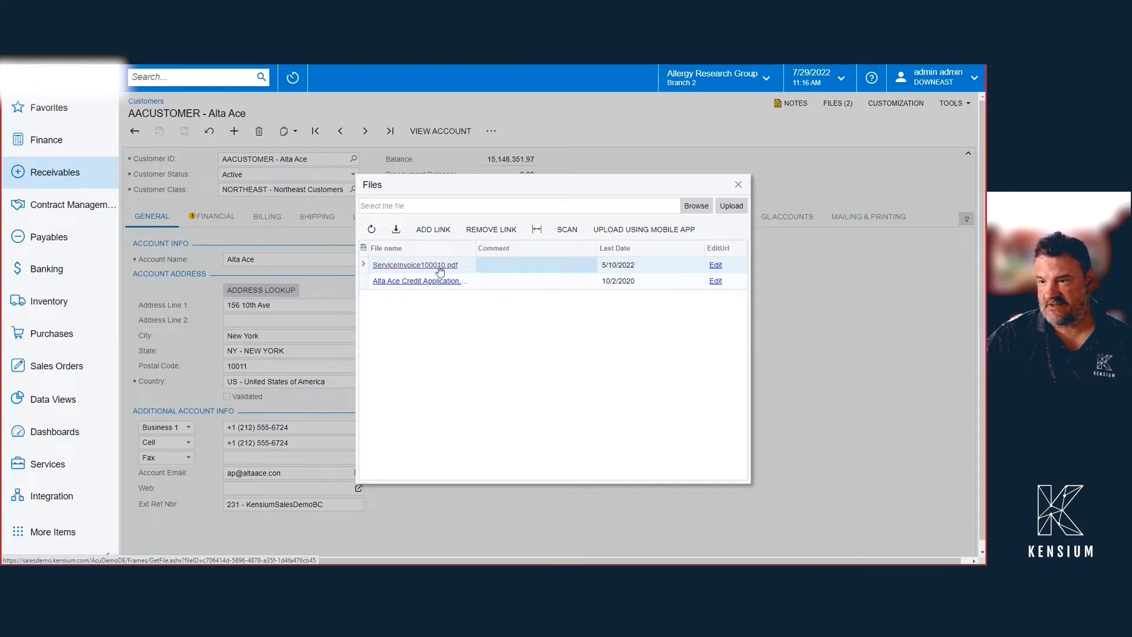
click(715, 265)
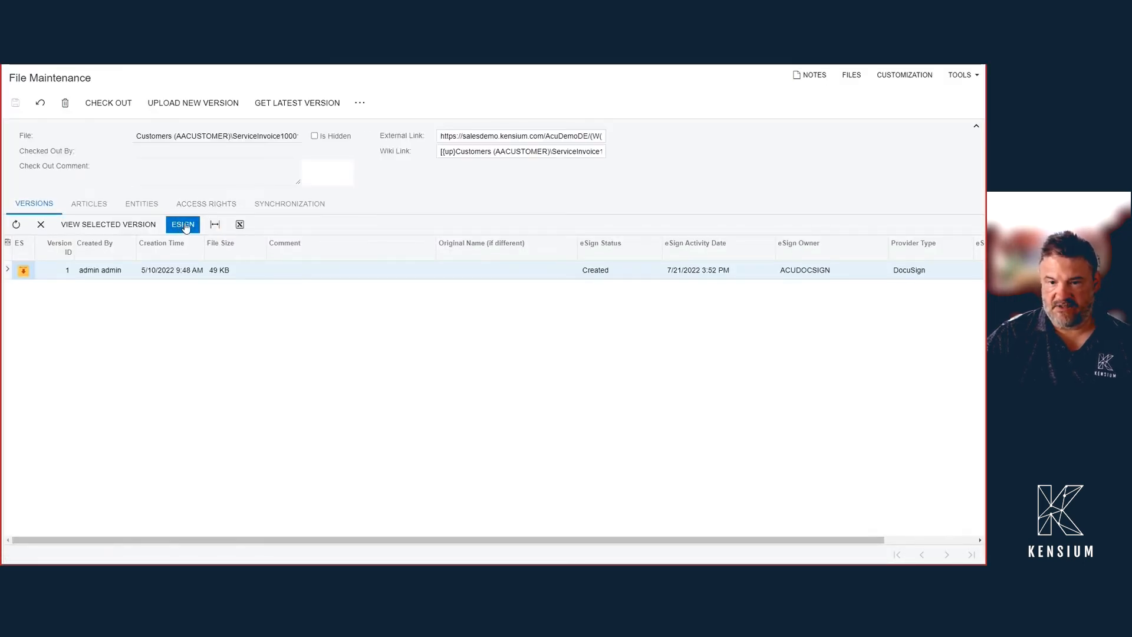
click(182, 229)
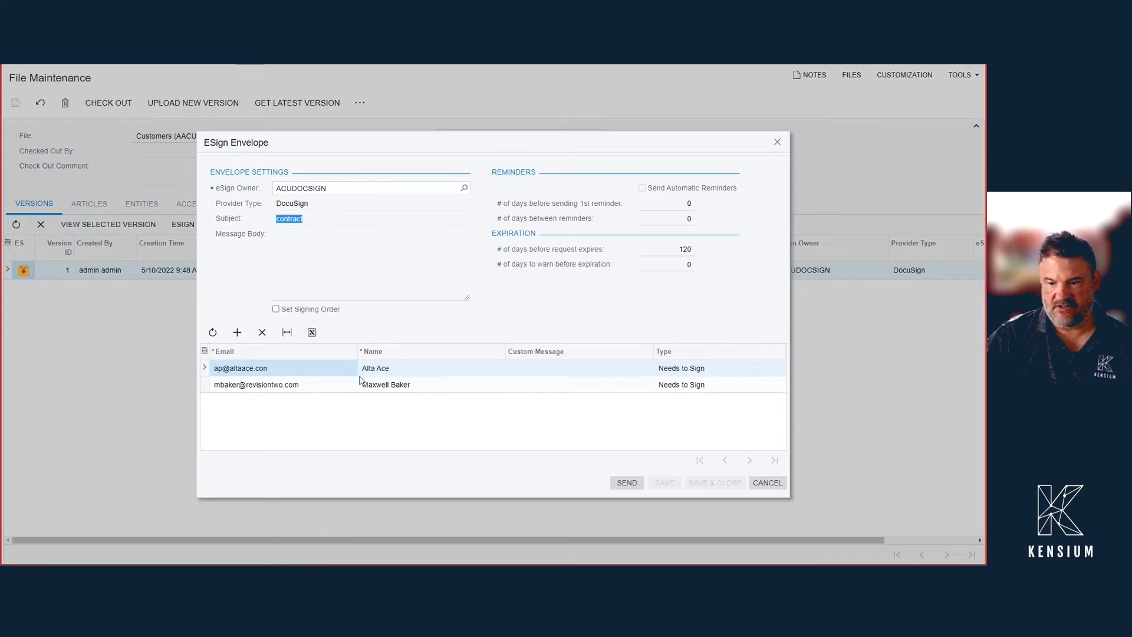
- Check the two recipients listed in the contract envelope and send it on to DocuSign for field placement
click(299, 388)
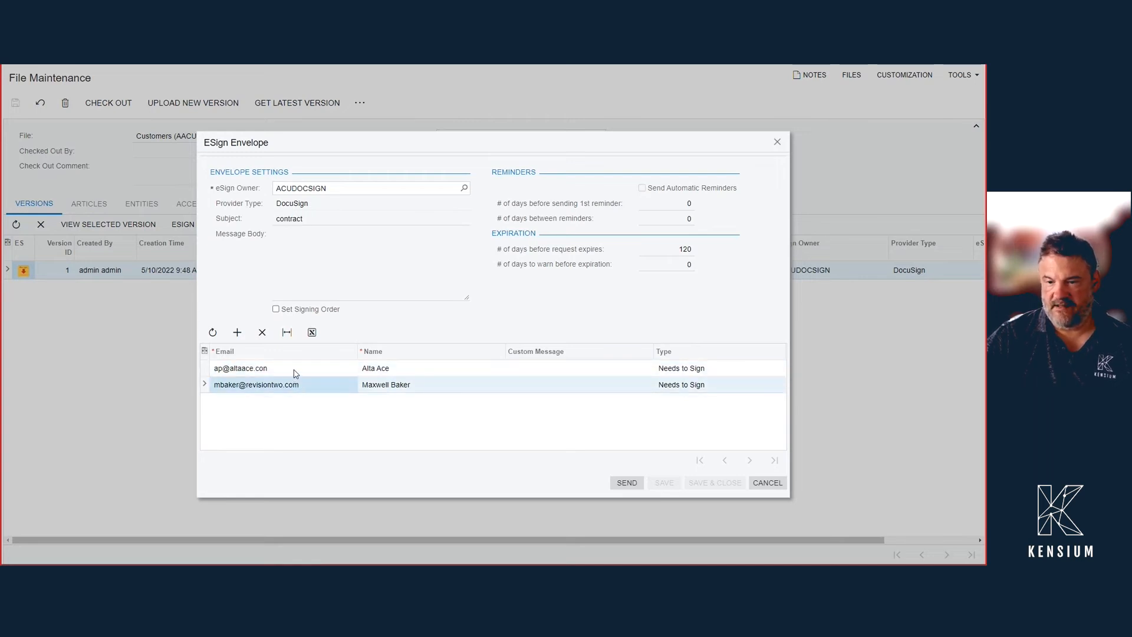
click(296, 373)
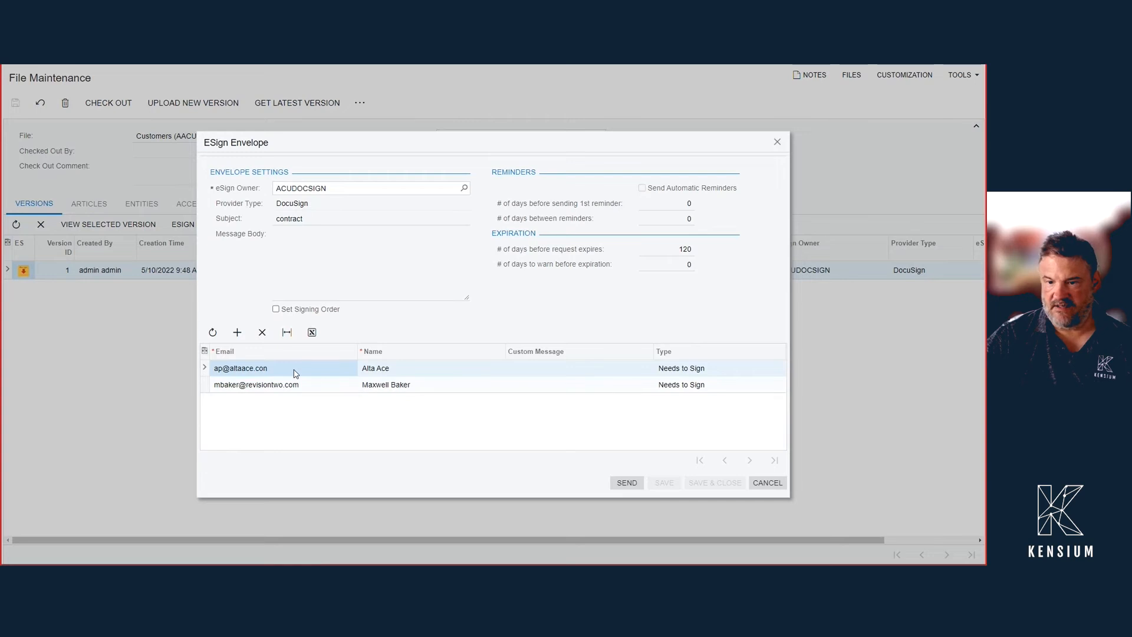
click(290, 387)
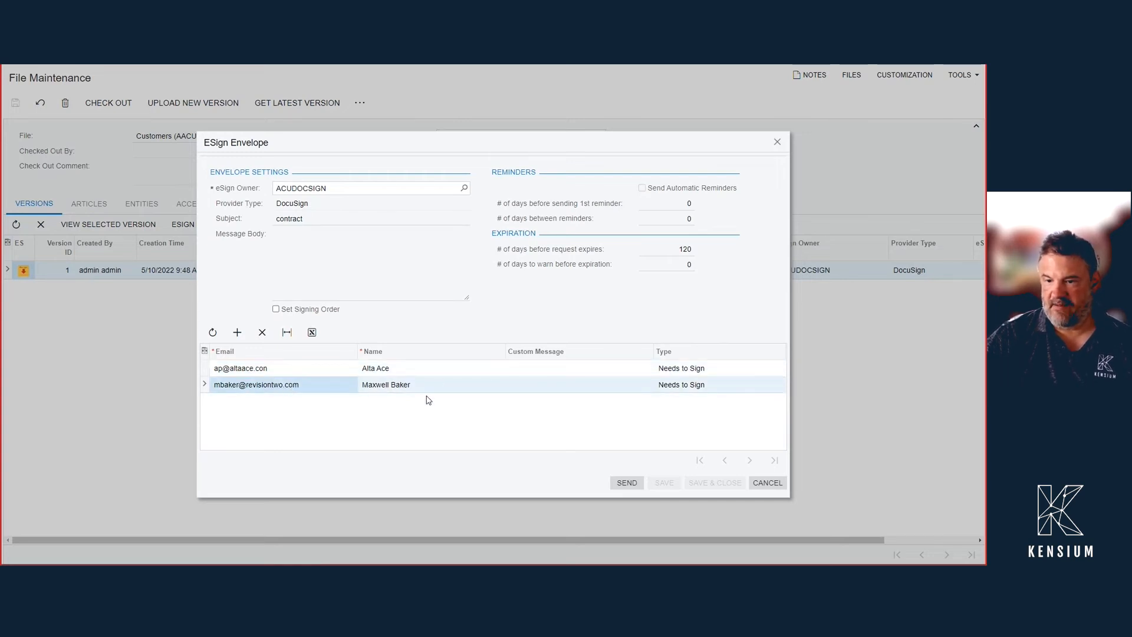
click(627, 483)
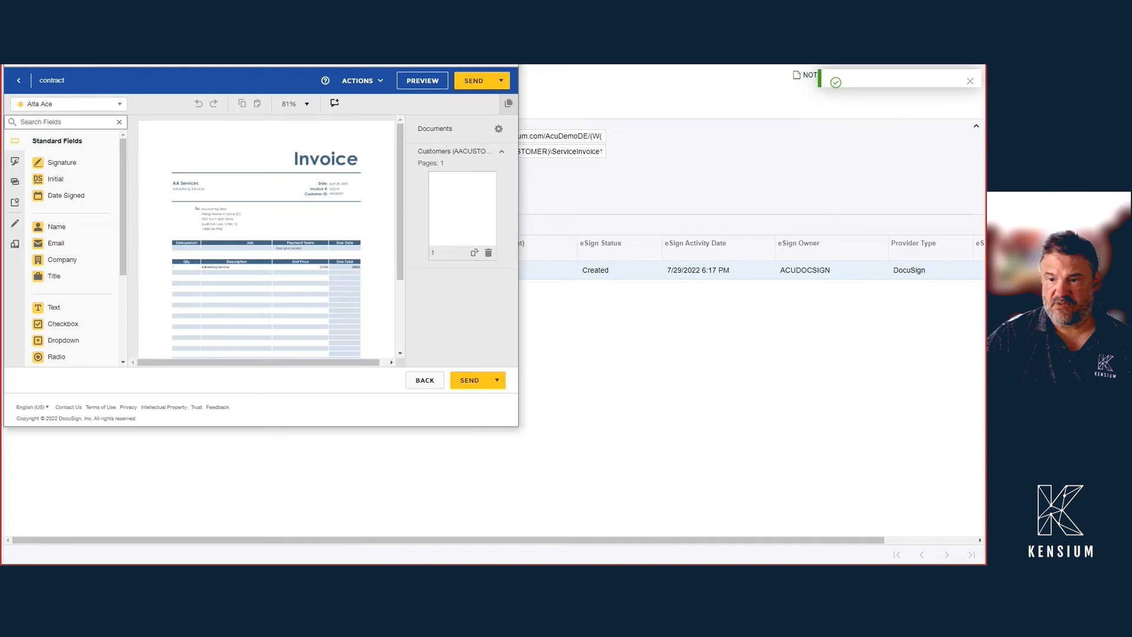
- Close the DocuSign window, File Maintenance and the attached files list to return to the Alta Ace customer record
click(506, 49)
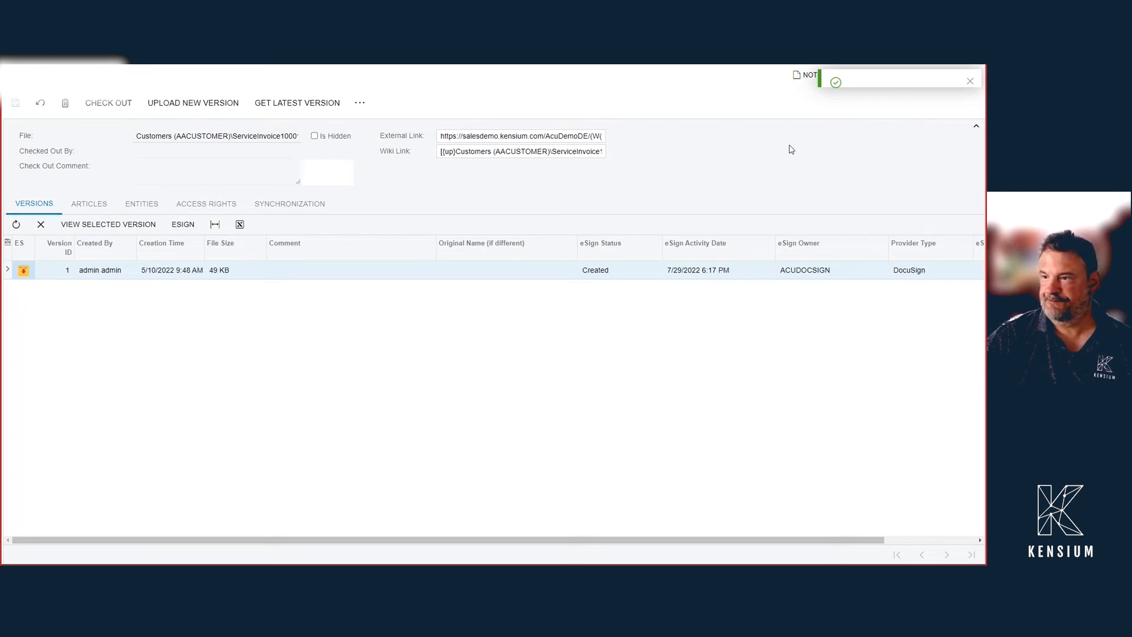
click(969, 82)
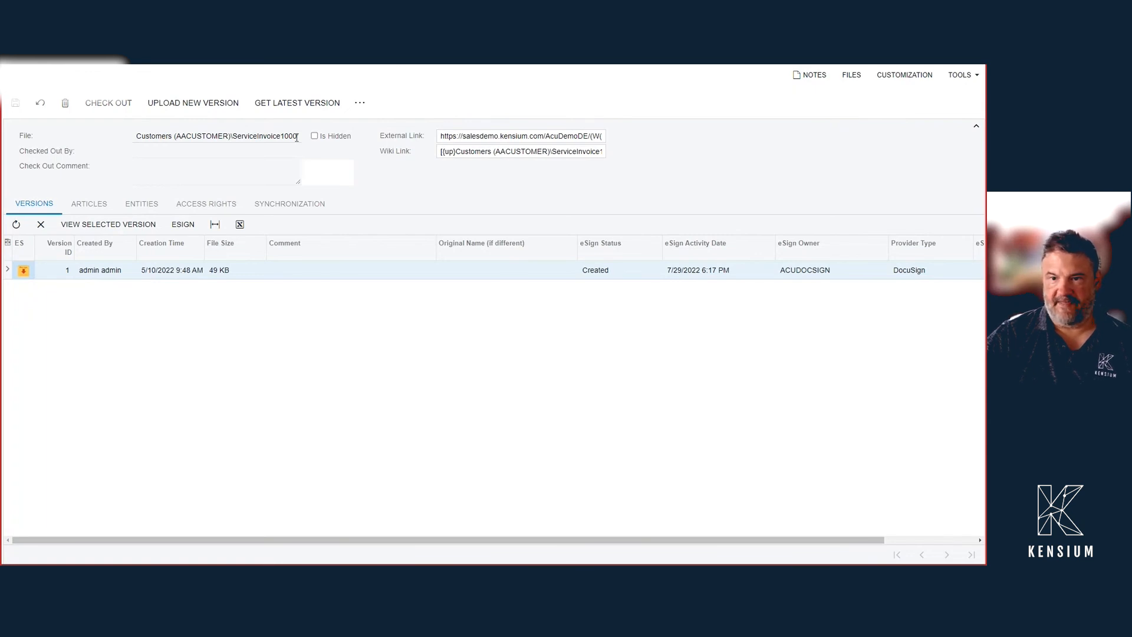
key(ctrl+w)
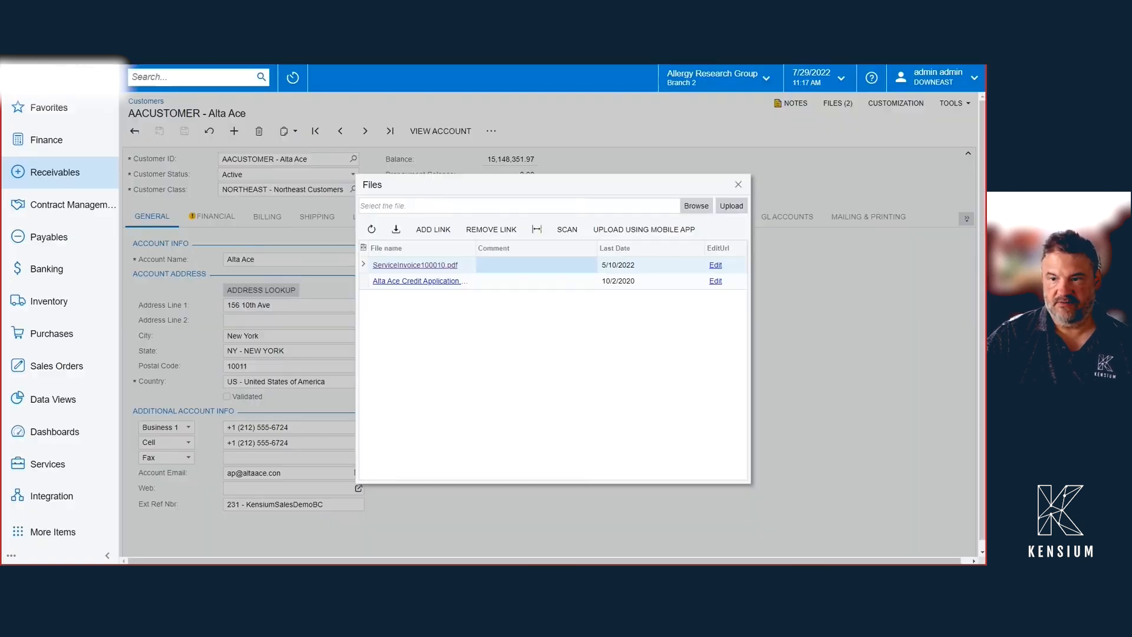
click(738, 186)
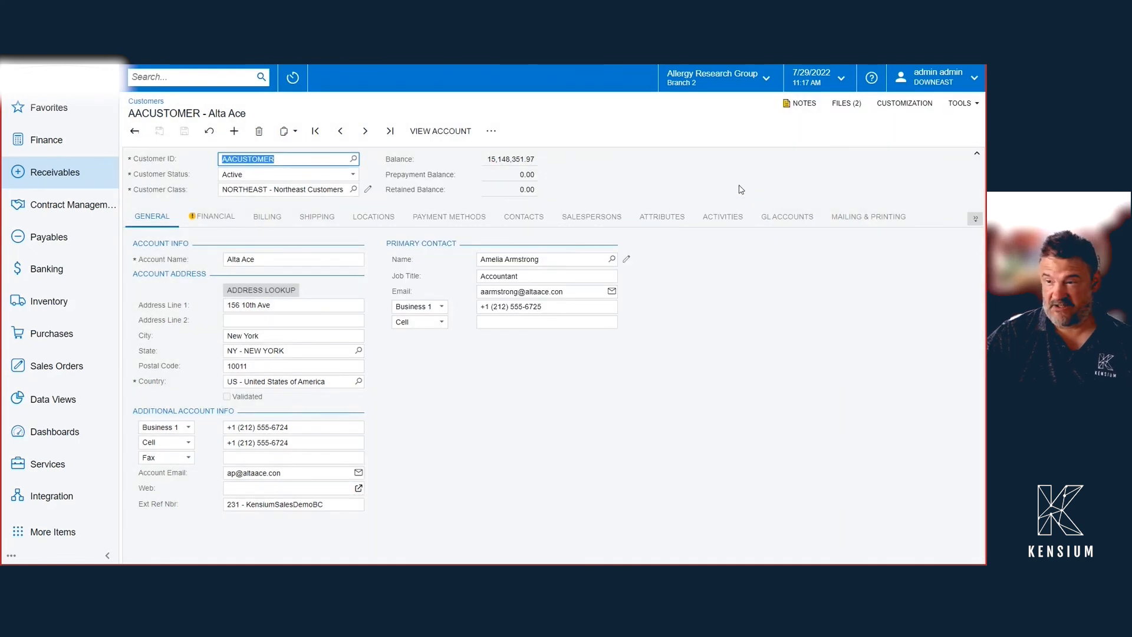